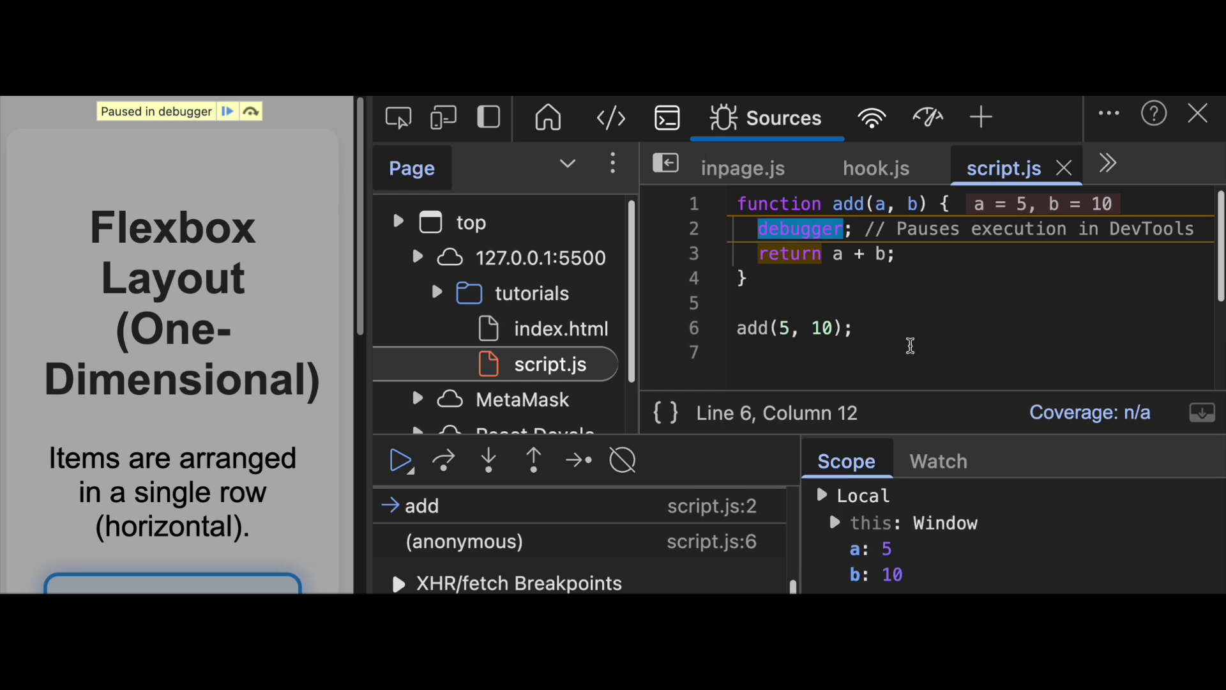
# Inspect the paused add function's arguments a = 5 and b = 10 under Local scope.
pyautogui.click(972, 205)
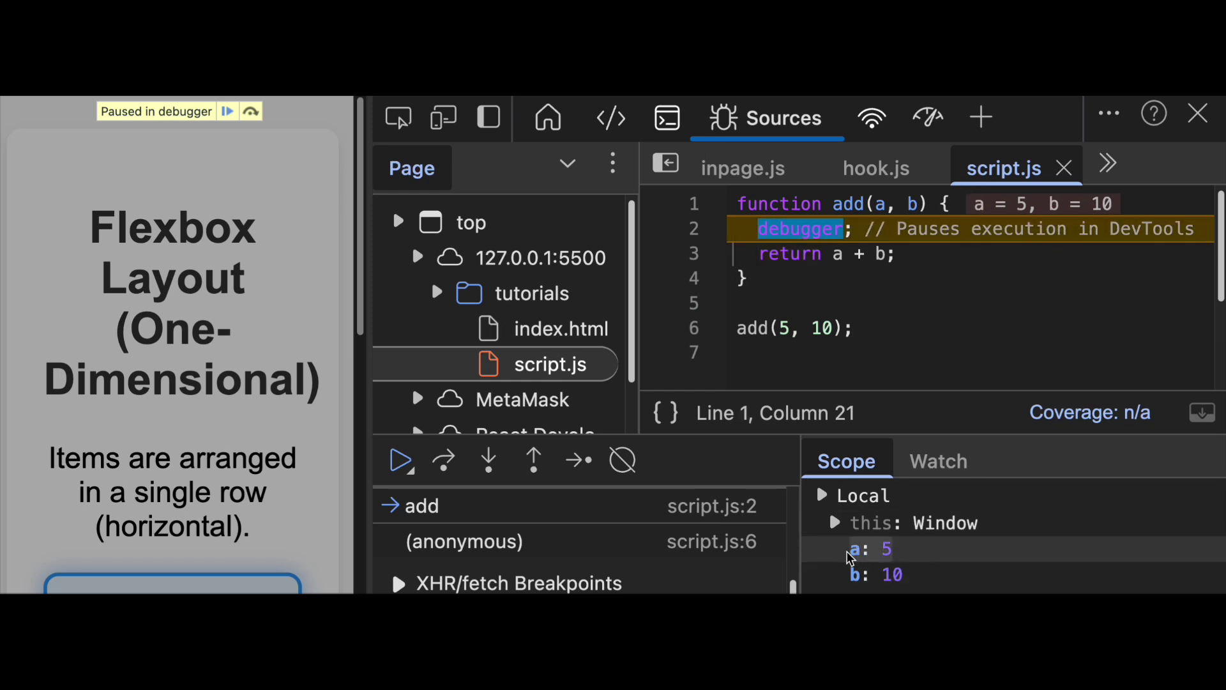
pyautogui.moveTo(849, 549); pyautogui.dragTo(900, 550)
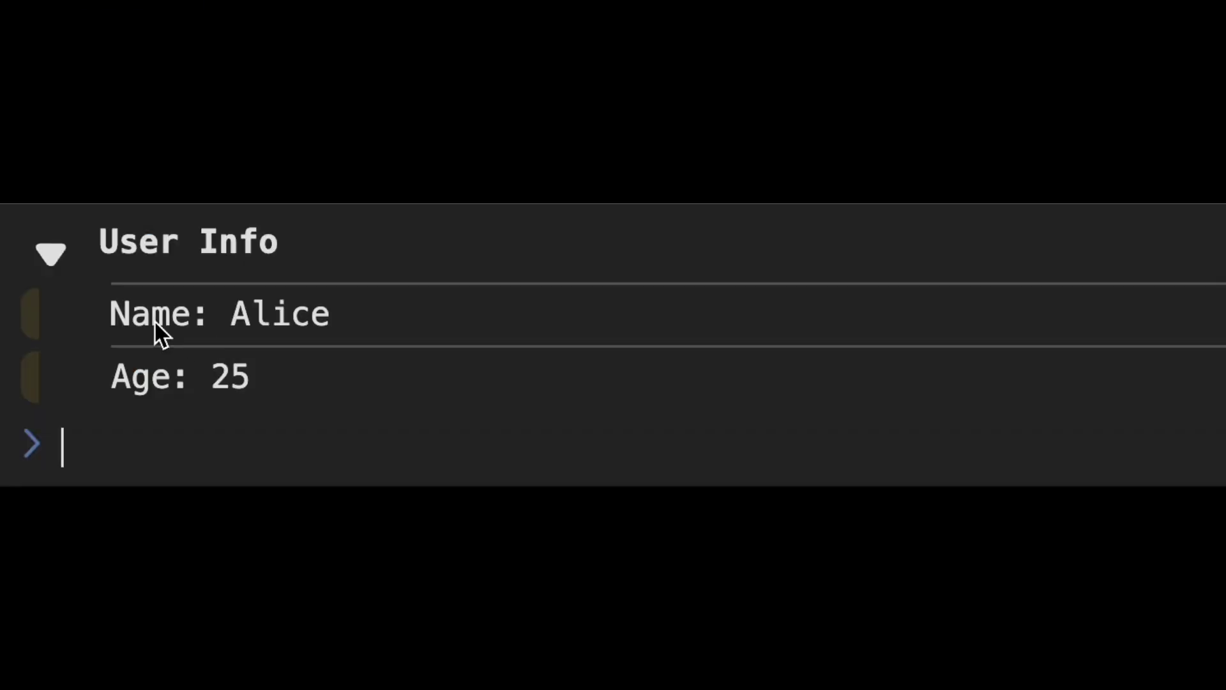
# Highlight the name entry and the Age: 25 line inside the User Info console group.
pyautogui.moveTo(109, 313); pyautogui.dragTo(331, 316)
pyautogui.moveTo(110, 377); pyautogui.dragTo(251, 379)
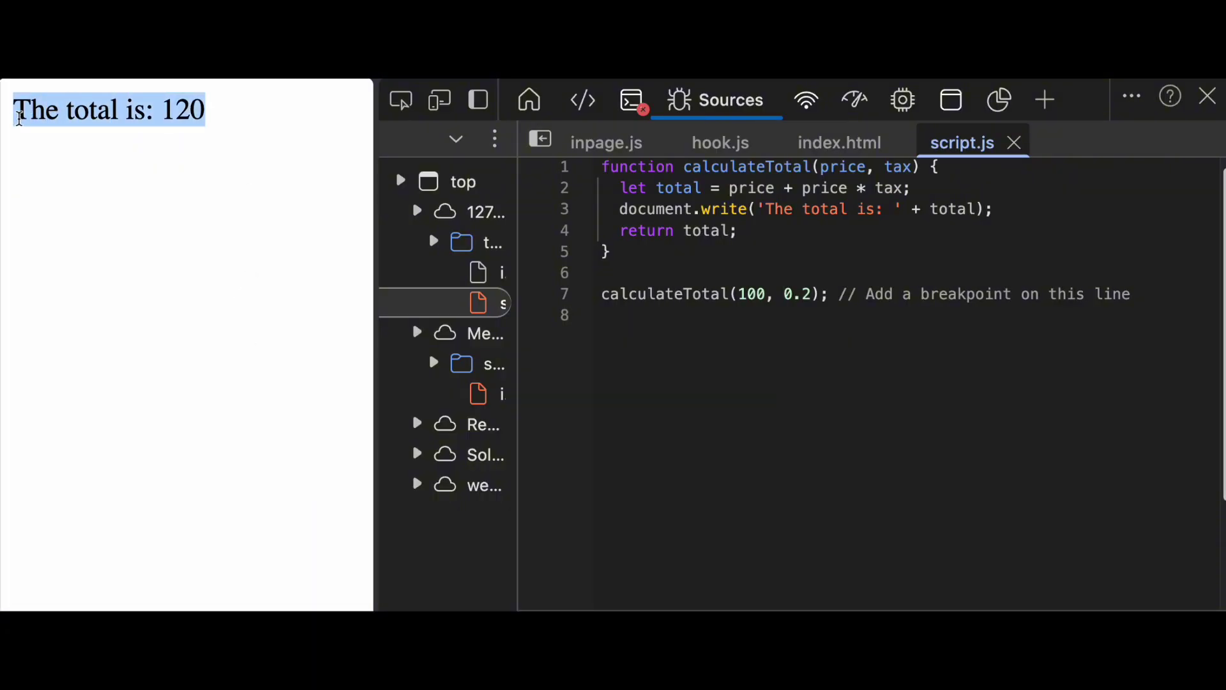
# Add a breakpoint on line 7, the calculateTotal(100, 0.2) call in script.js.
pyautogui.click(254, 125)
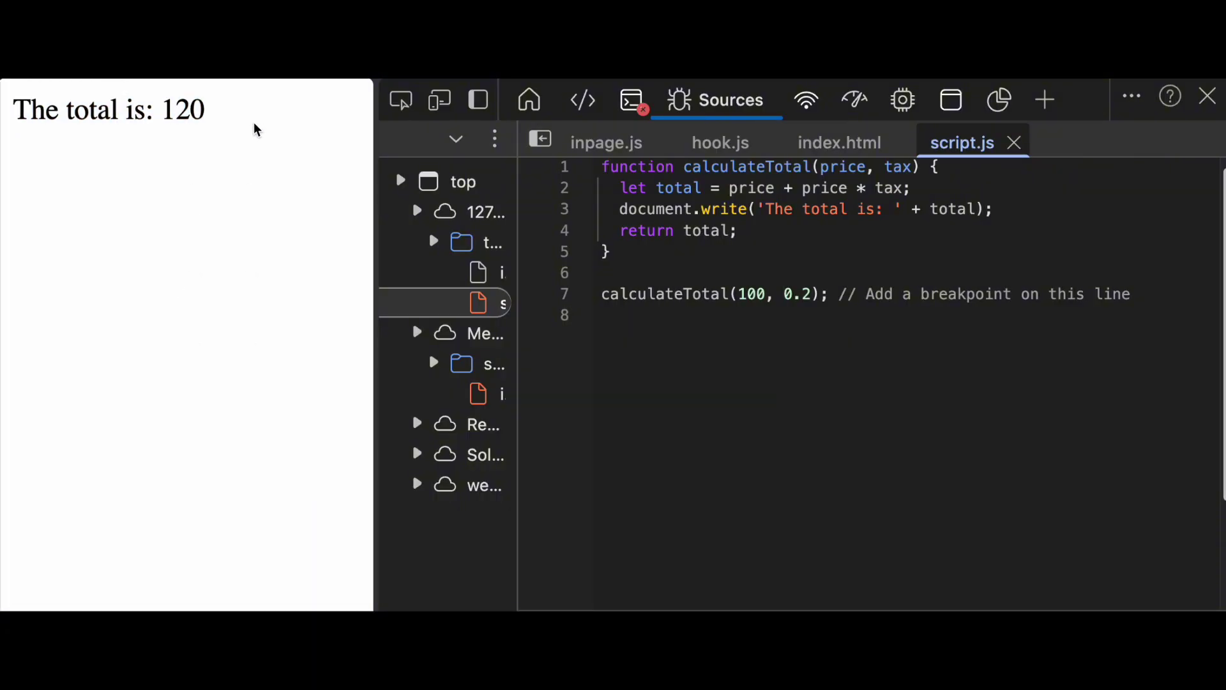
pyautogui.click(530, 294)
# Reload to pause on line 7, change the price 100 to 50, and select 0.2.
pyautogui.press('F5')
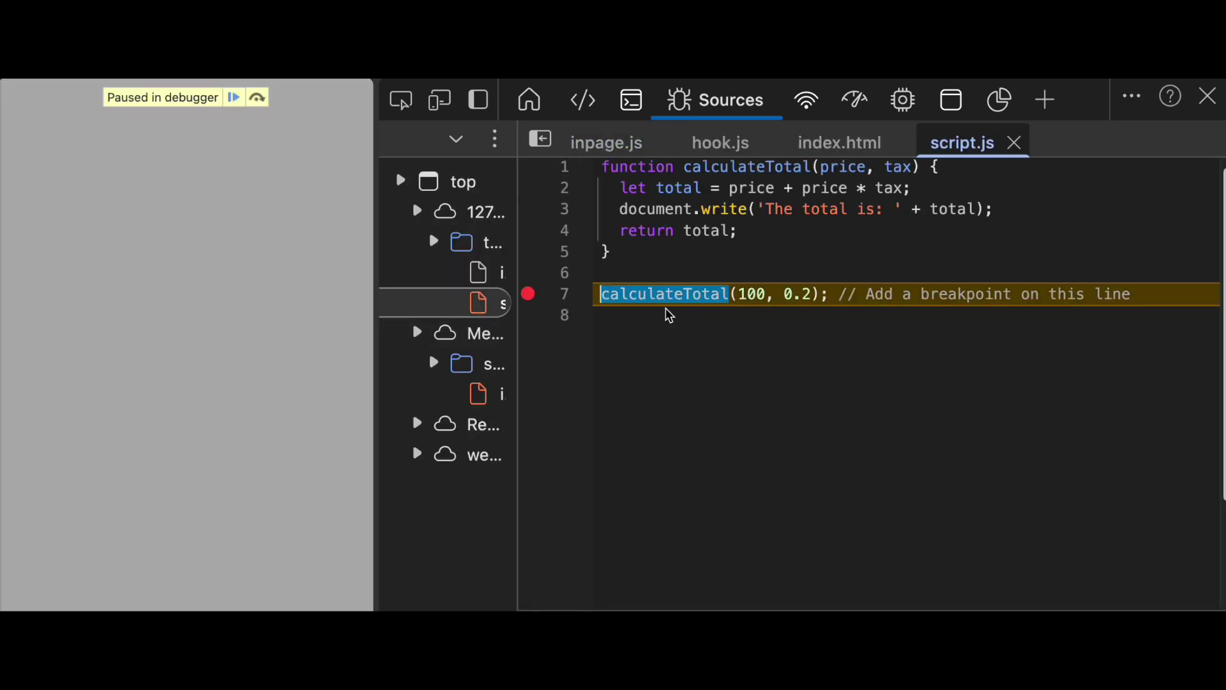
pyautogui.doubleClick(752, 294)
pyautogui.write('5')
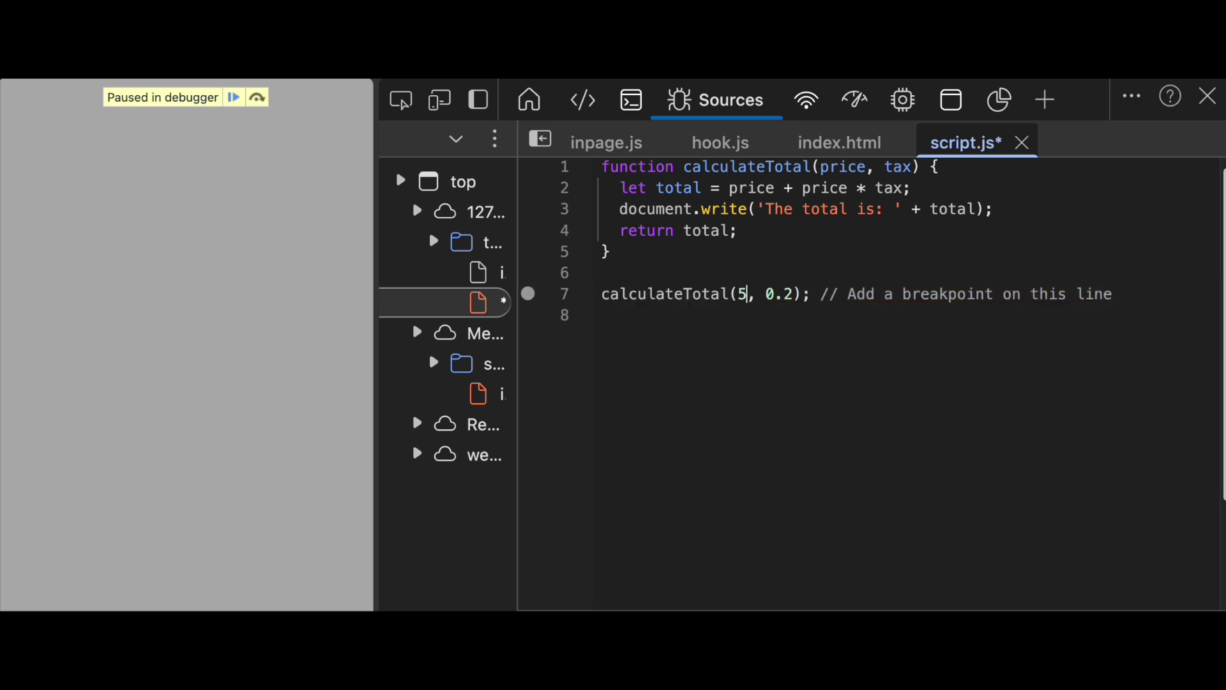
pyautogui.write('0')
pyautogui.hotkey('shift', 'Right')
pyautogui.hotkey('shift', 'Right')
pyautogui.hotkey('shift', 'Right')
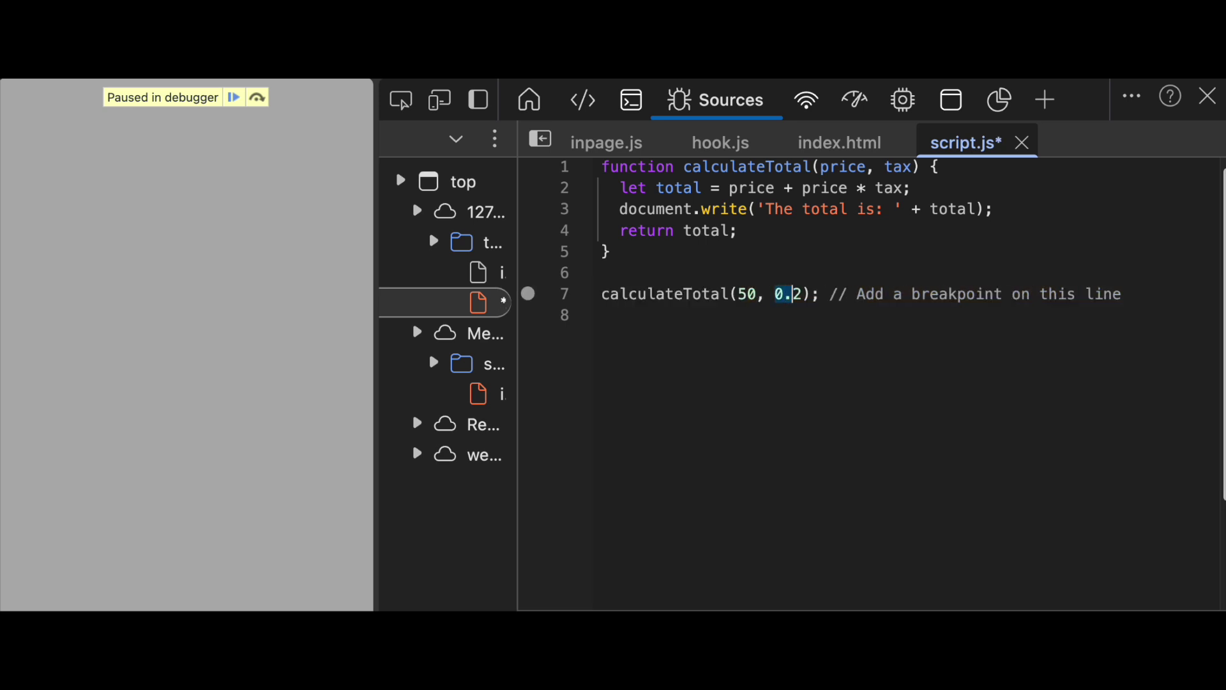